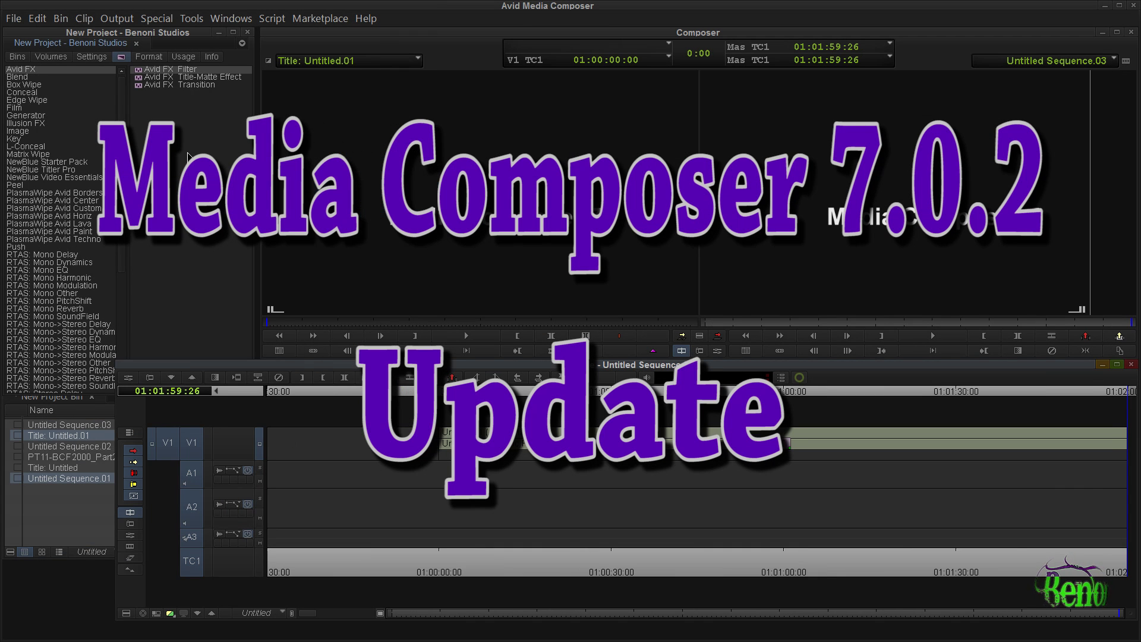
# Apply an Avid FX effect to the V1 track and bring Avid License Control forward.
pyautogui.moveTo(140, 78); pyautogui.dragTo(293, 444)
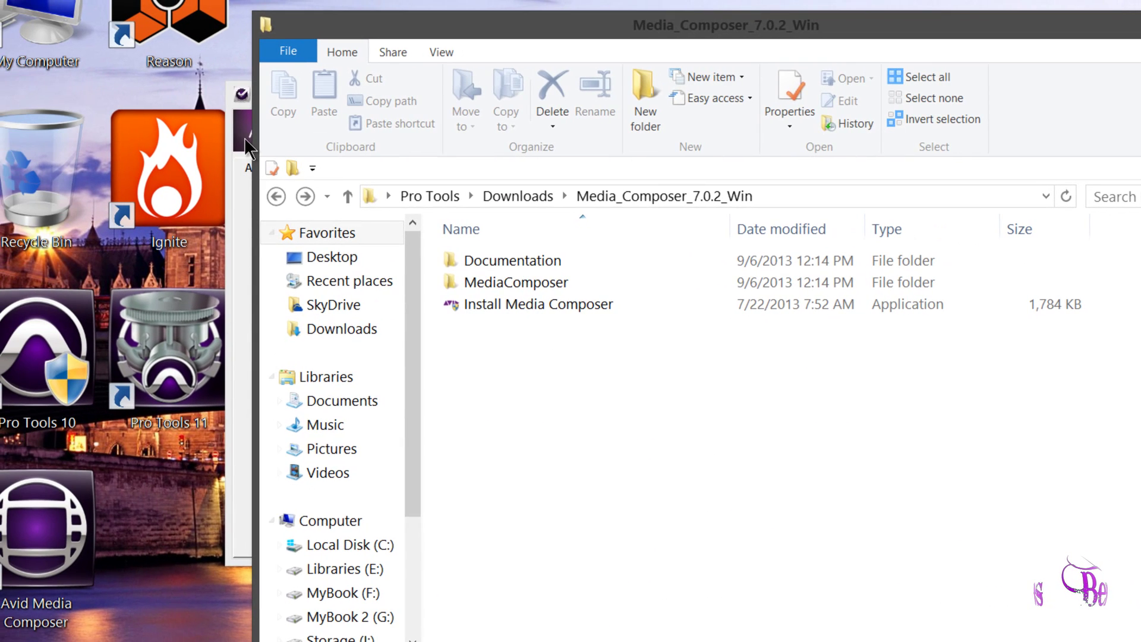
pyautogui.click(234, 105)
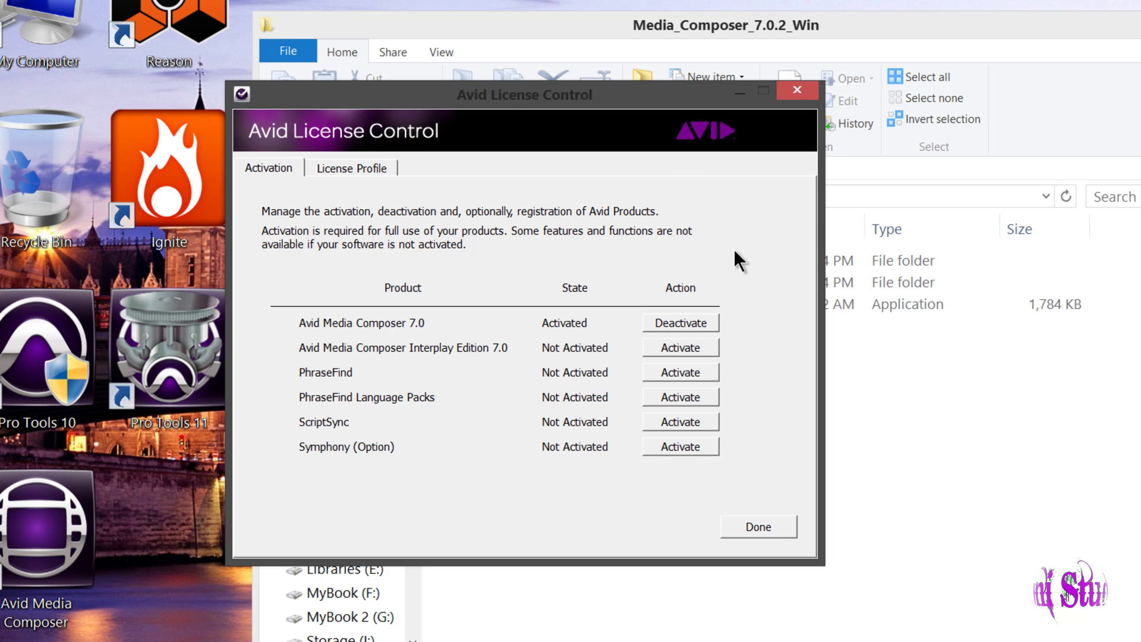
# Close Avid License Control after confirming Media Composer 7.0 is activated.
pyautogui.click(753, 525)
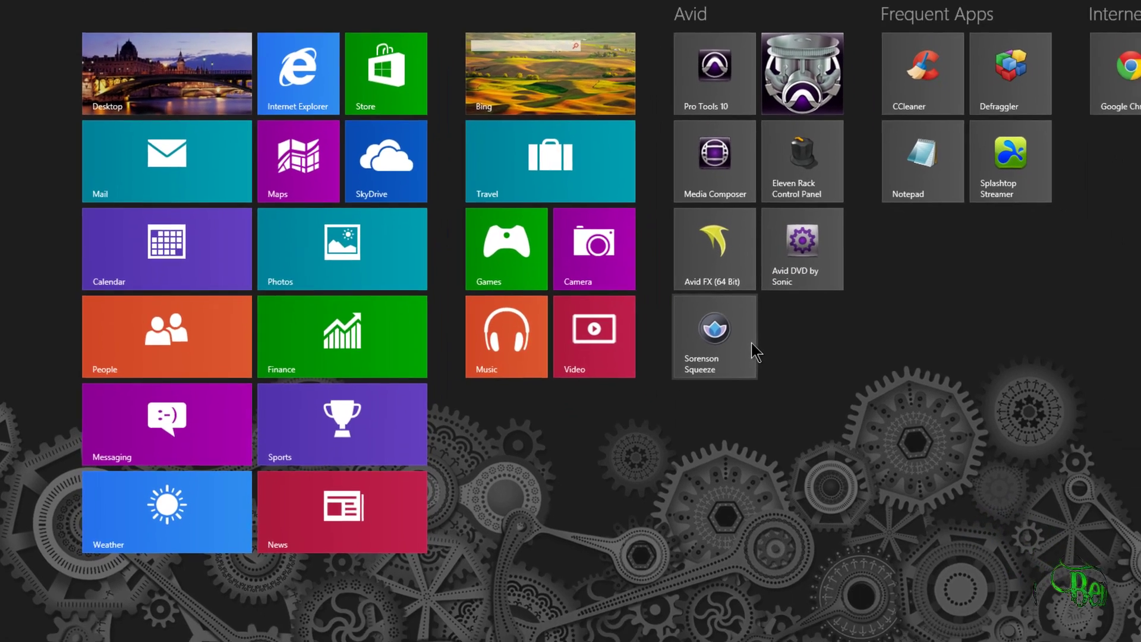
# Uninstall Avid Media Composer 7.0.0 via Programs and Features, continuing without deactivating.
pyautogui.rightClick(706, 179)
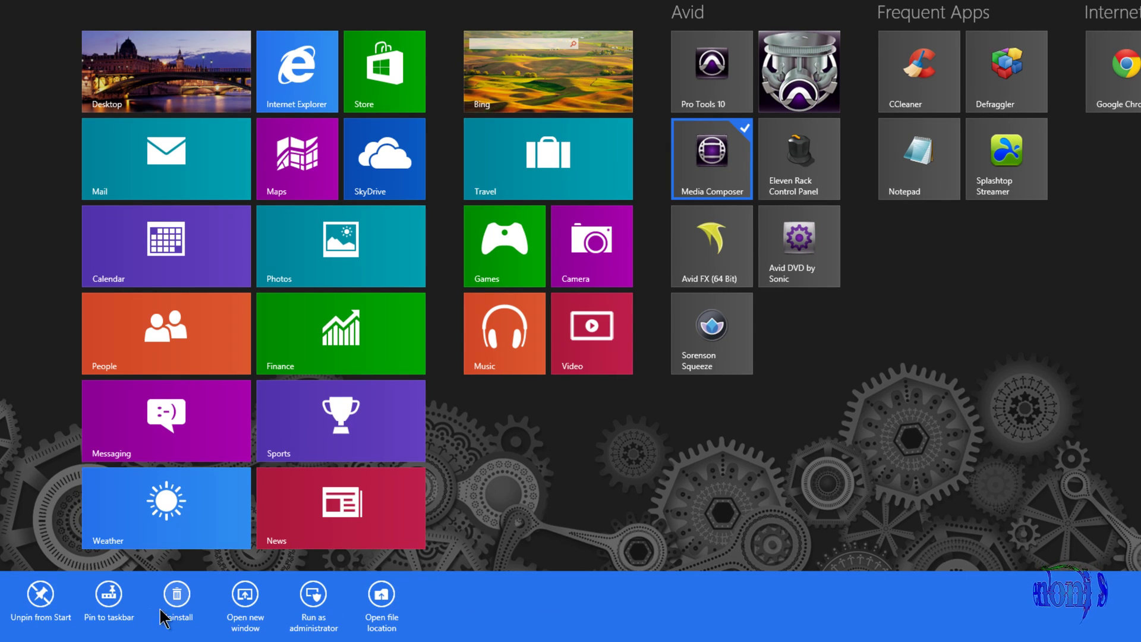
pyautogui.click(177, 594)
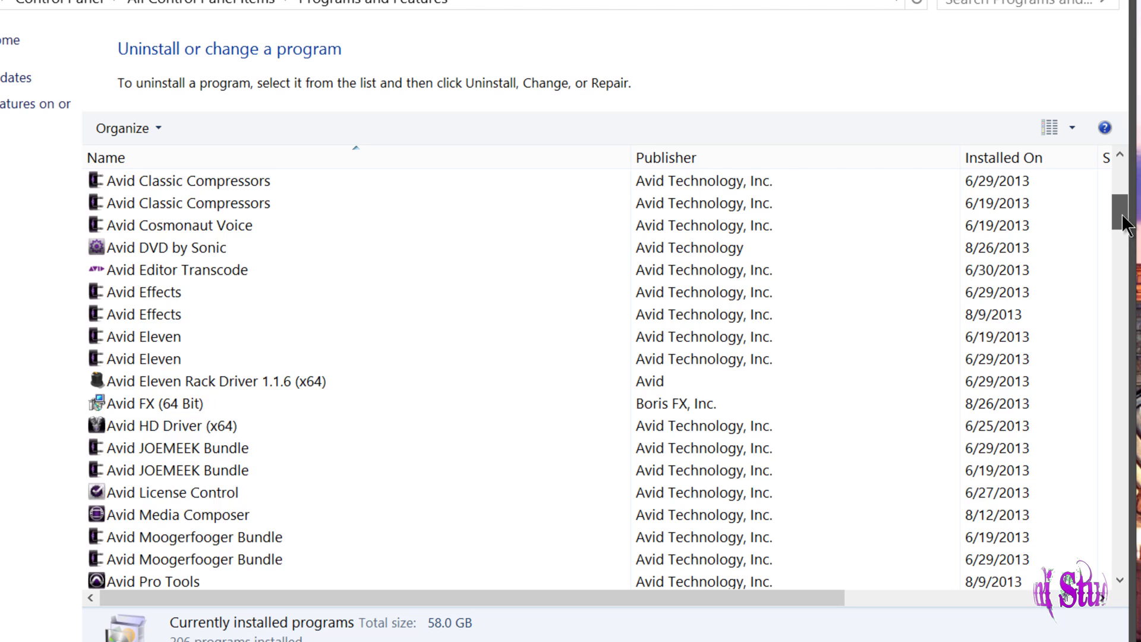
pyautogui.moveTo(1120, 223); pyautogui.dragTo(1126, 250)
pyautogui.click(173, 223)
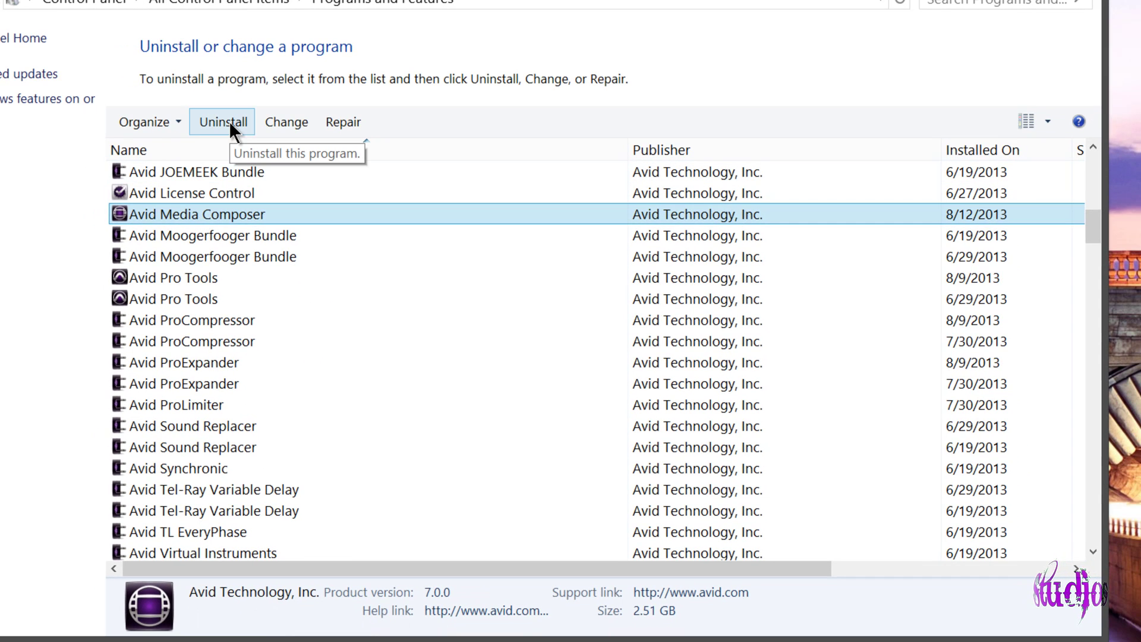
pyautogui.click(230, 122)
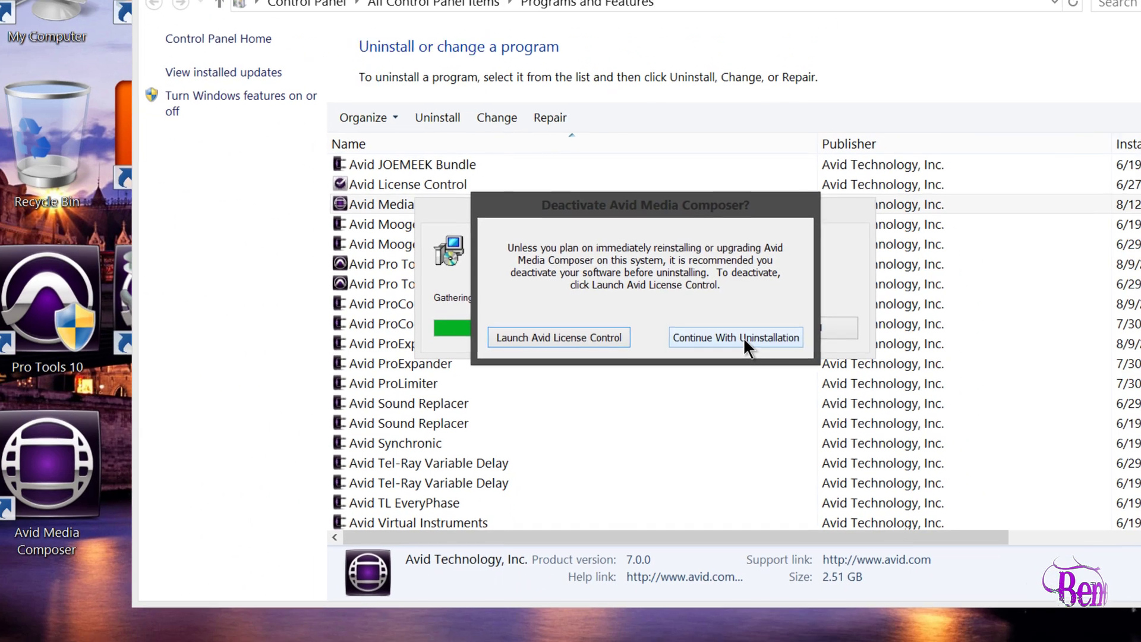
pyautogui.click(715, 422)
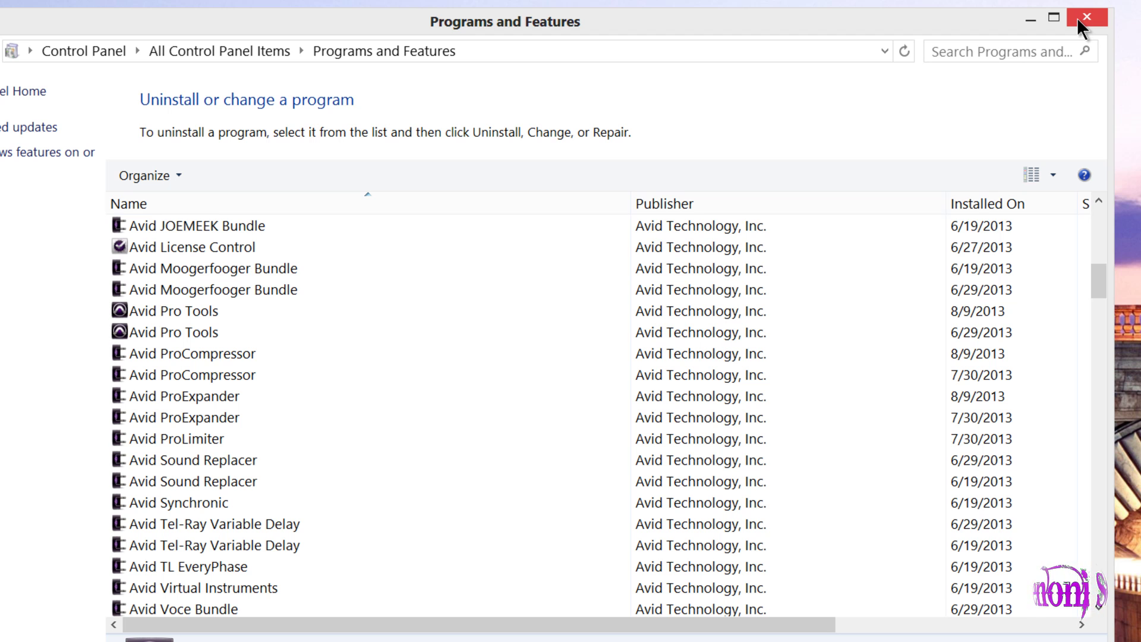
# Close Programs and Features and run Install Media Composer as administrator.
pyautogui.click(1077, 17)
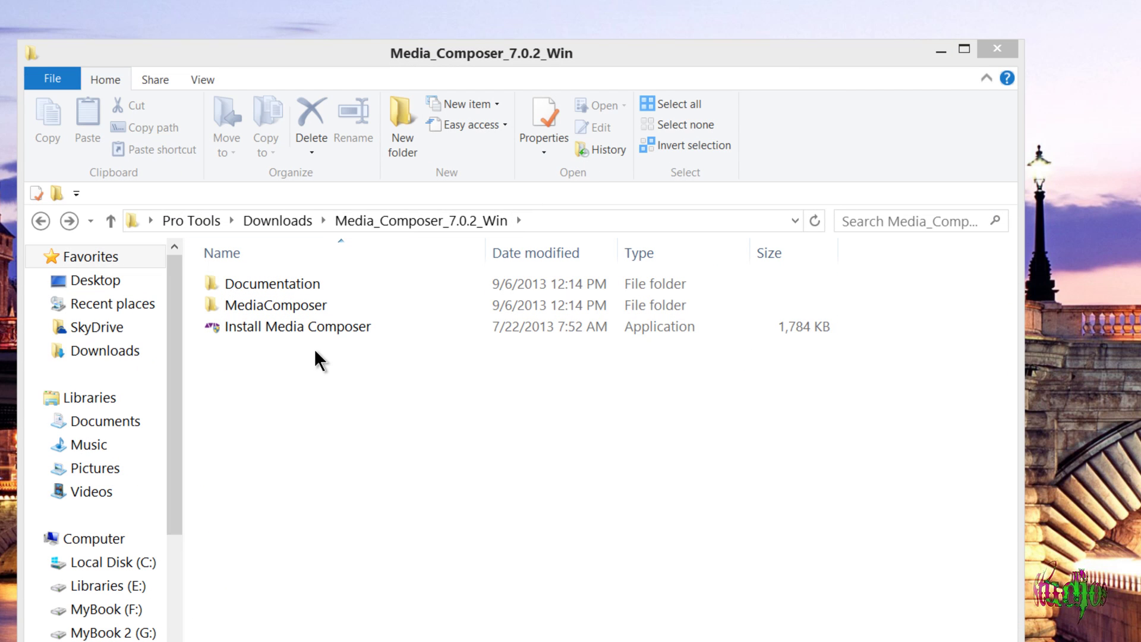
pyautogui.click(318, 327)
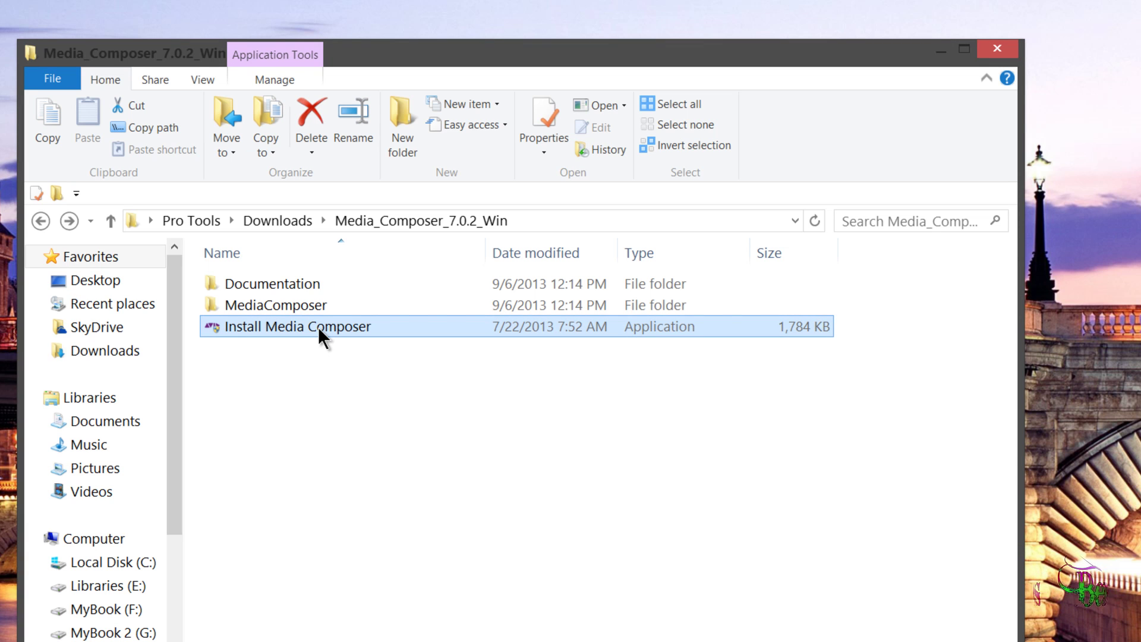
pyautogui.rightClick(318, 327)
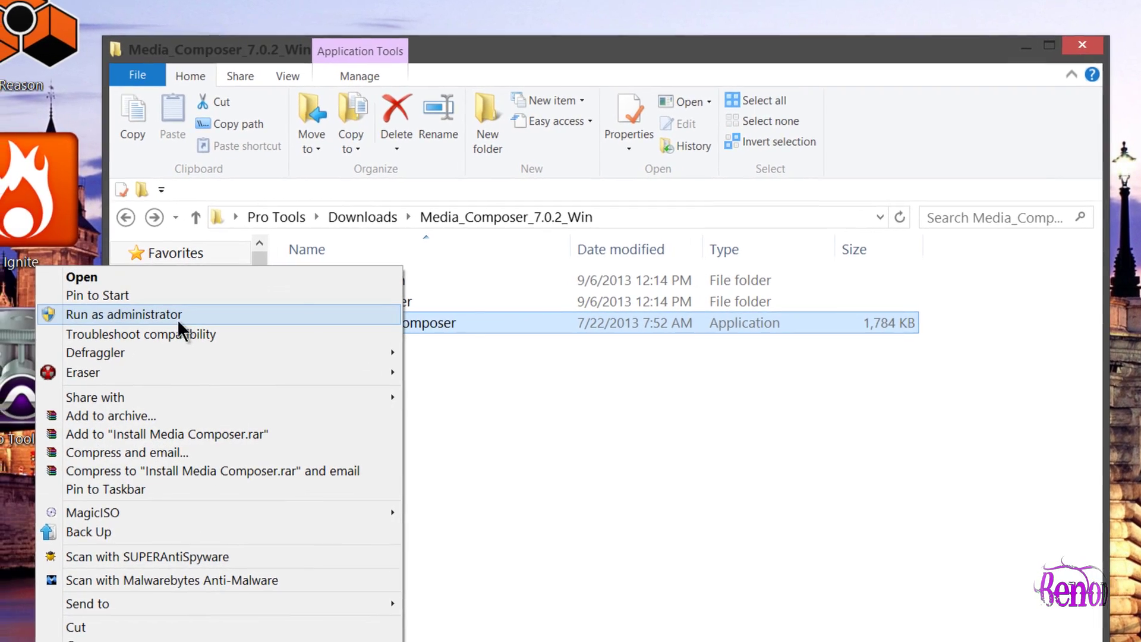
pyautogui.click(177, 319)
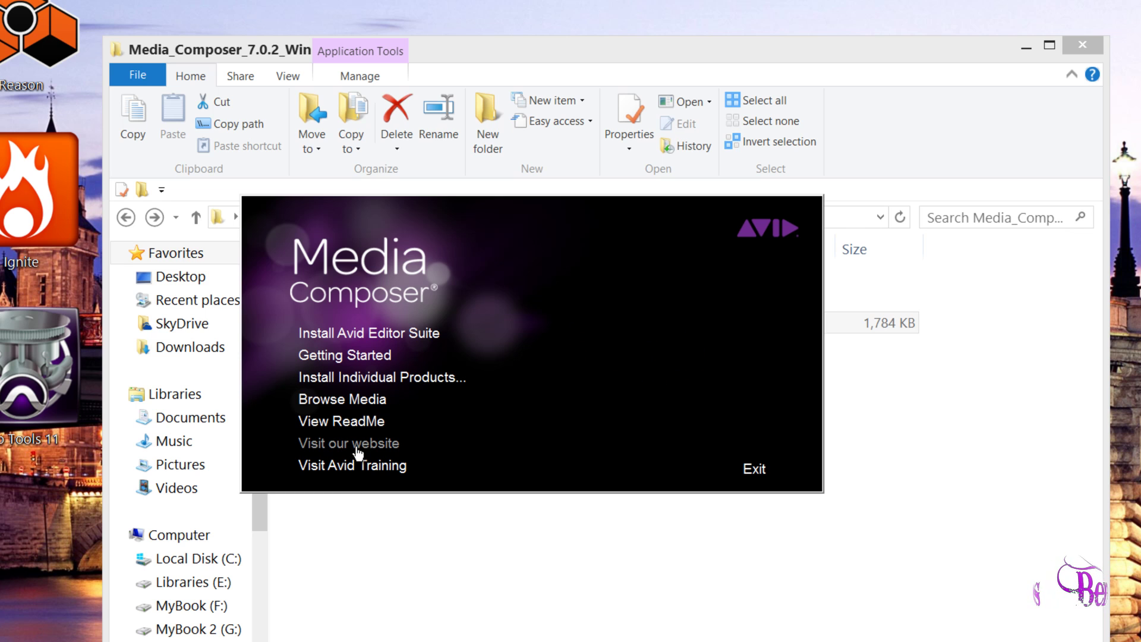
# Install Media Composer 7.0.2 with its prerequisites, dismissing the version error and approving the driver.
pyautogui.click(357, 342)
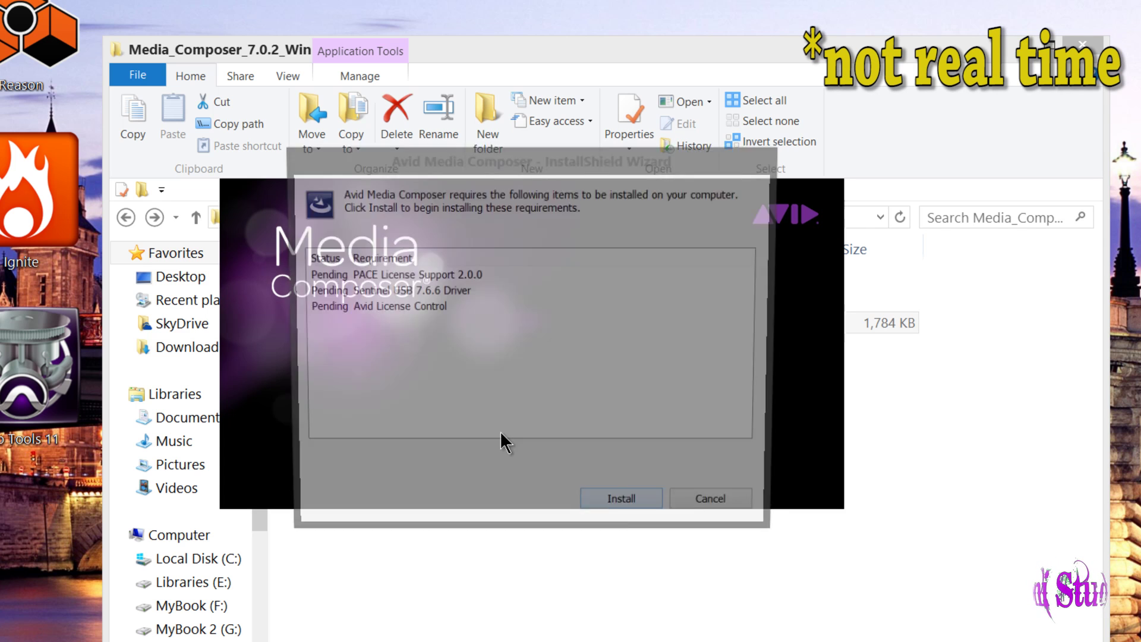
pyautogui.click(617, 508)
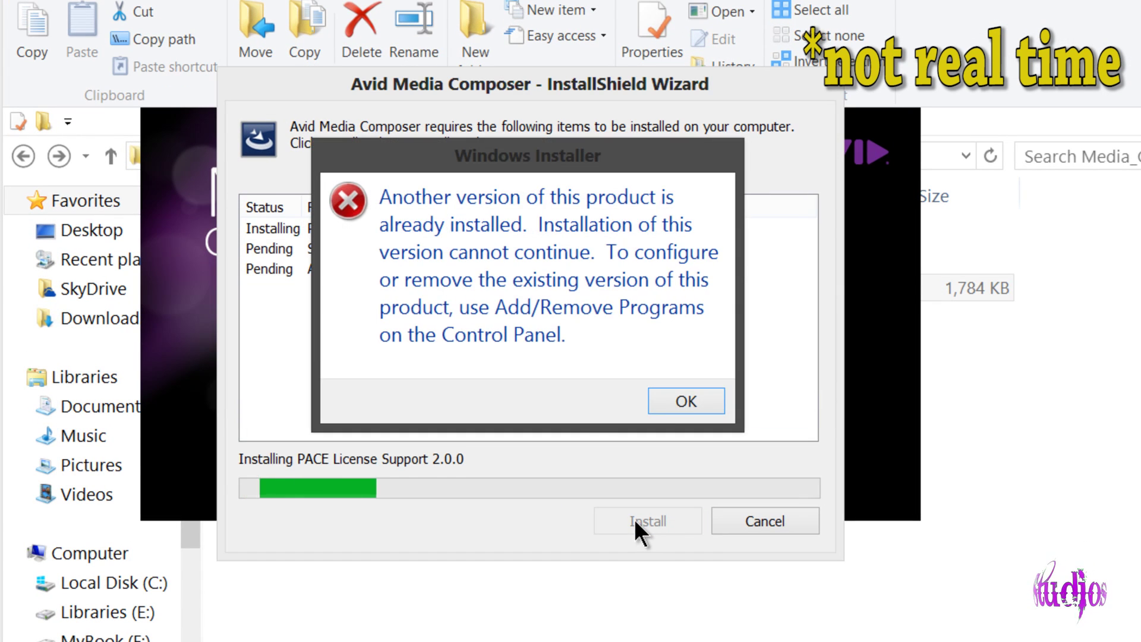
pyautogui.click(690, 405)
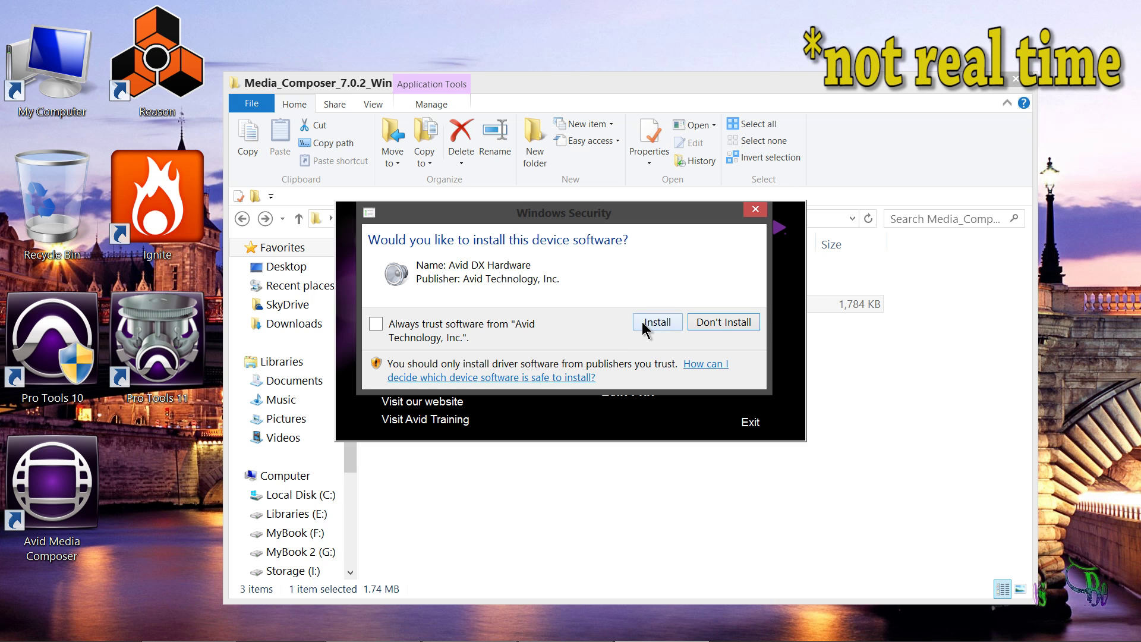
pyautogui.click(644, 322)
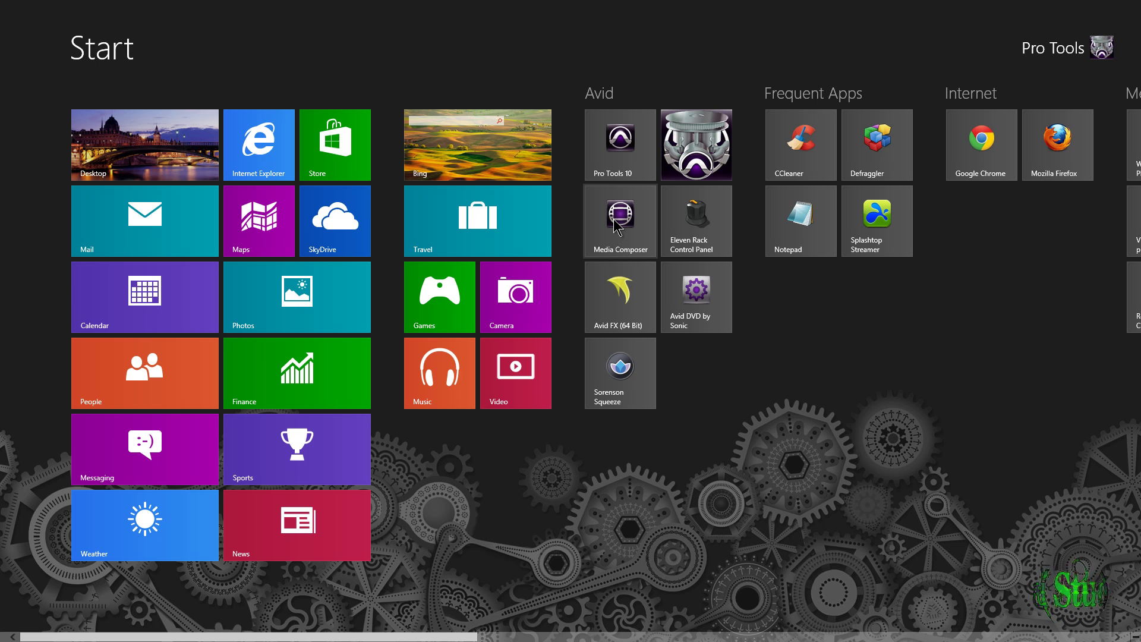
# Launch Avid Media Composer 7.0.2 from its Windows desktop icon.
pyautogui.press('super')
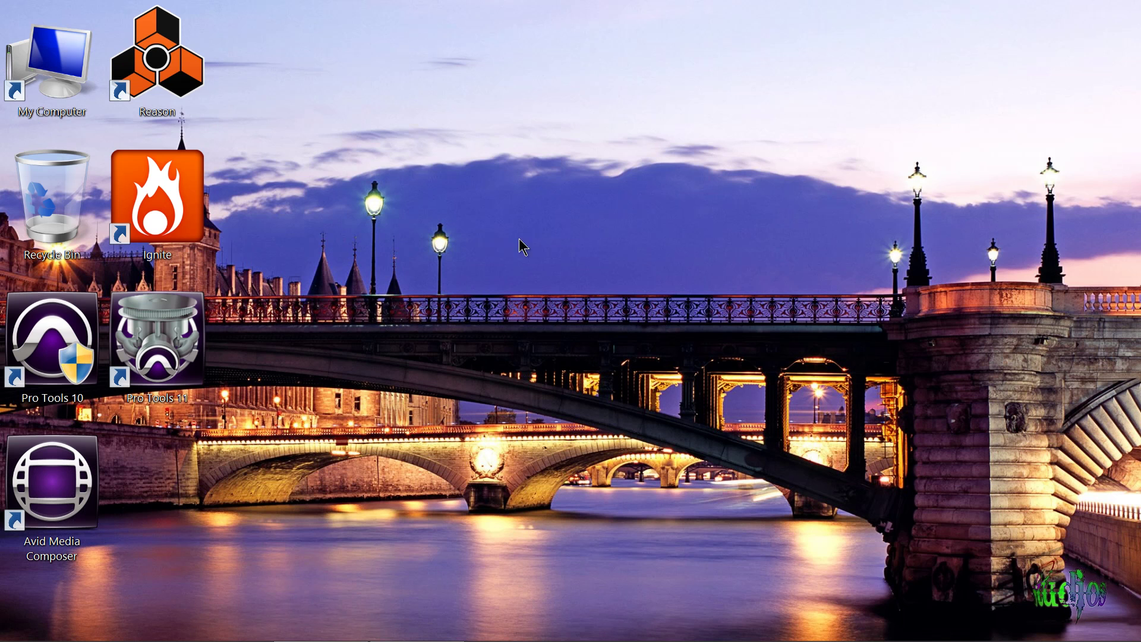
pyautogui.doubleClick(60, 493)
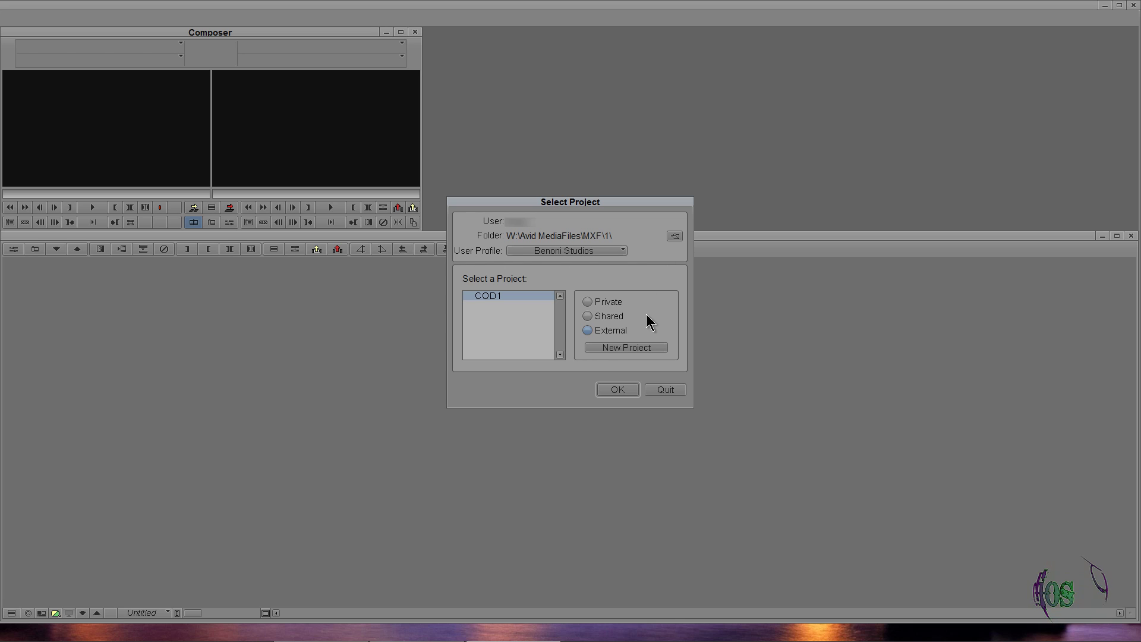
# Create and open the project 'New Project', with the timeline brought to the front.
pyautogui.click(604, 348)
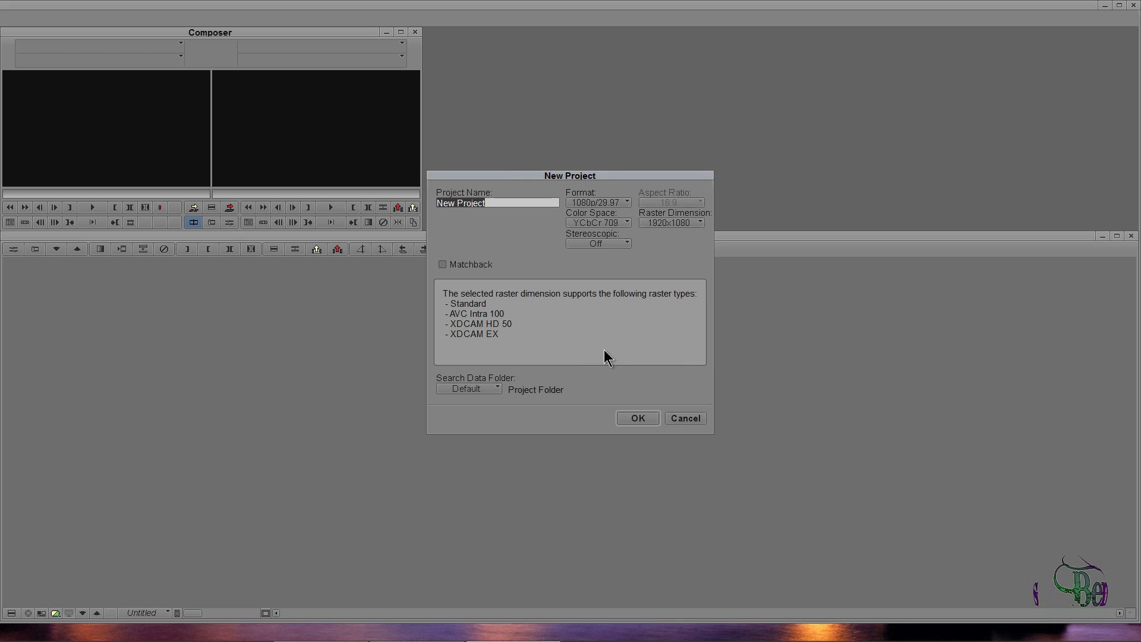
pyautogui.click(640, 416)
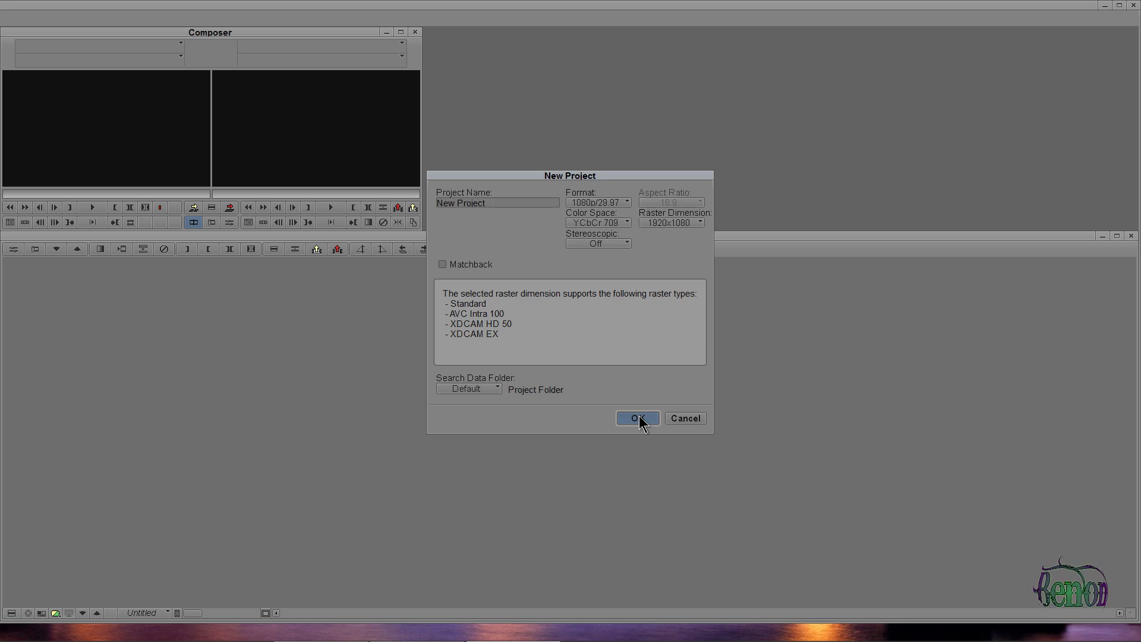
pyautogui.click(611, 391)
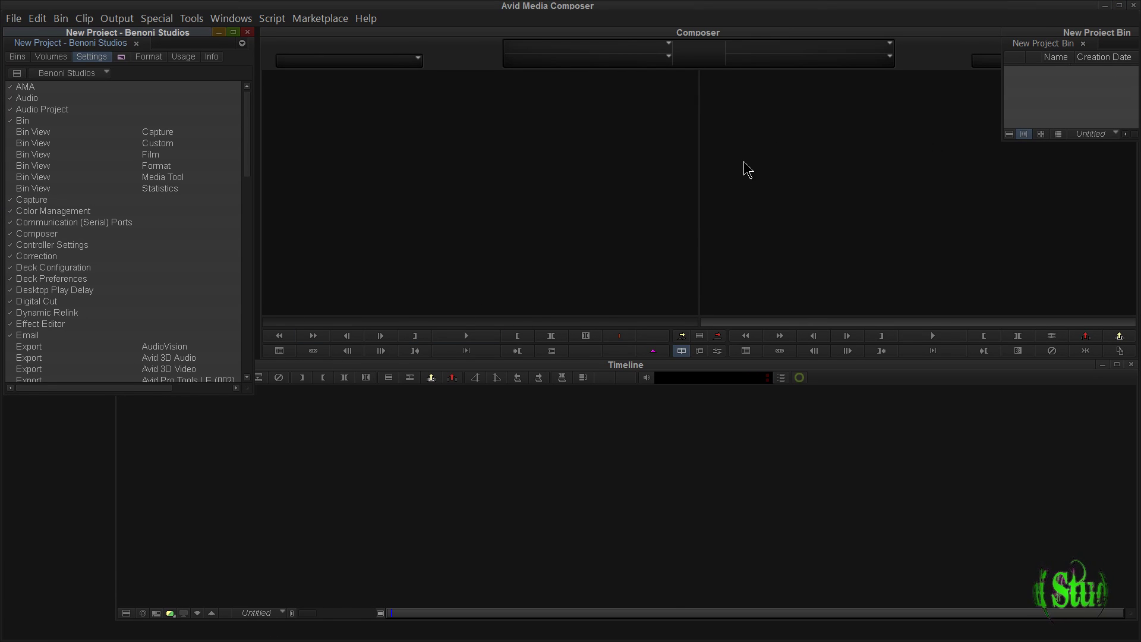
pyautogui.click(202, 534)
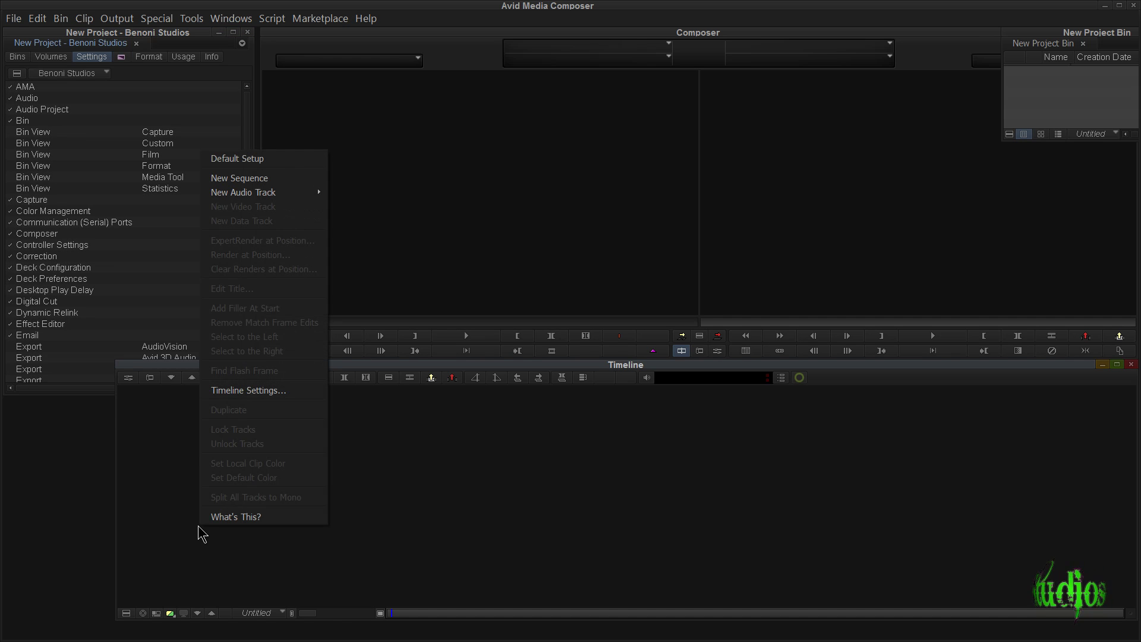
# Create a new sequence and a 'Media Composer 7' title saved to the bin.
pyautogui.click(240, 181)
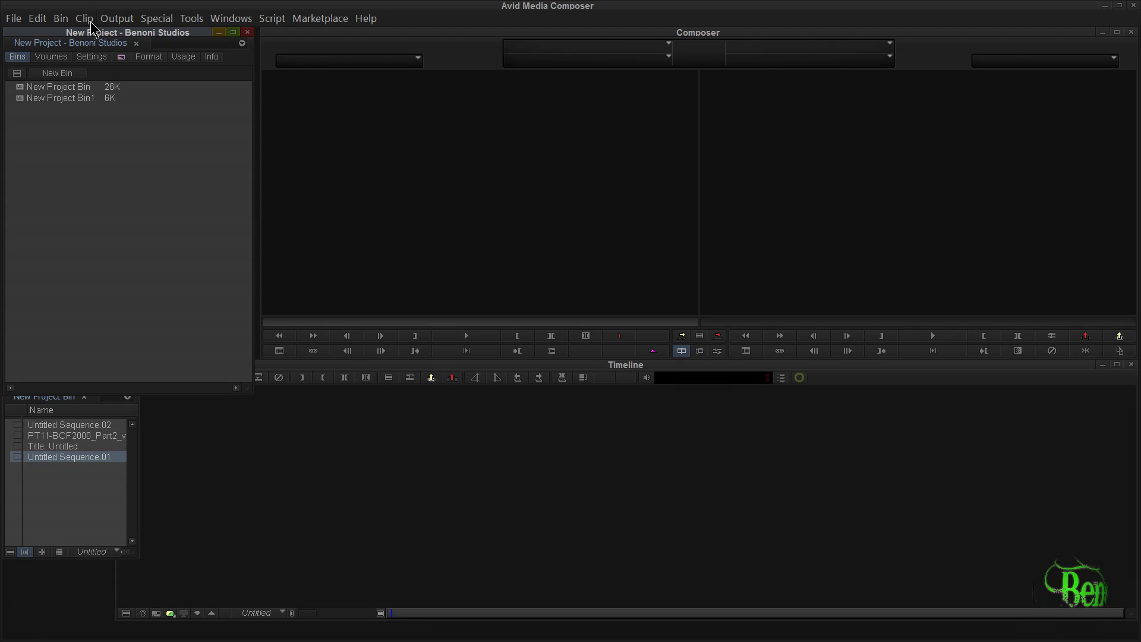
pyautogui.click(84, 18)
pyautogui.click(155, 93)
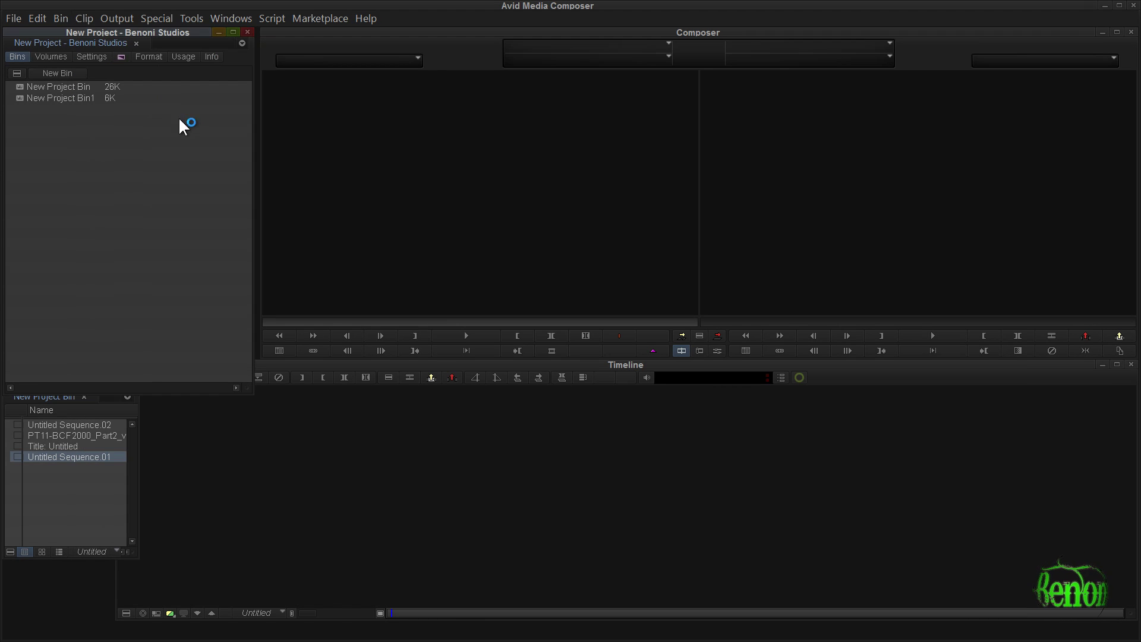
pyautogui.click(596, 322)
pyautogui.click(152, 375)
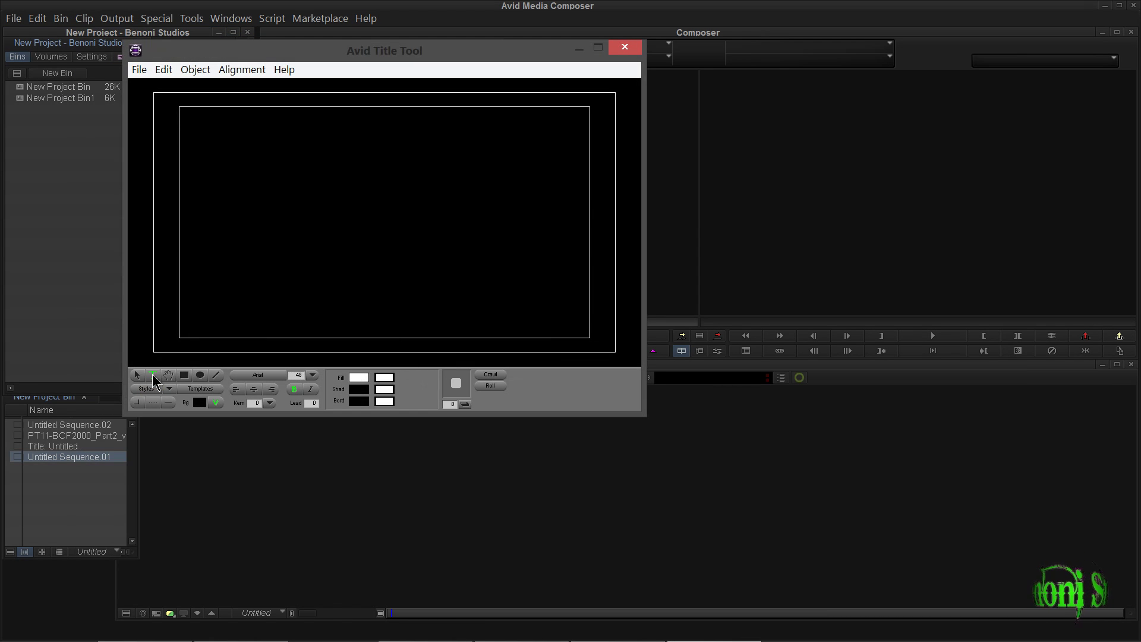
pyautogui.click(278, 253)
pyautogui.write('Media Composer')
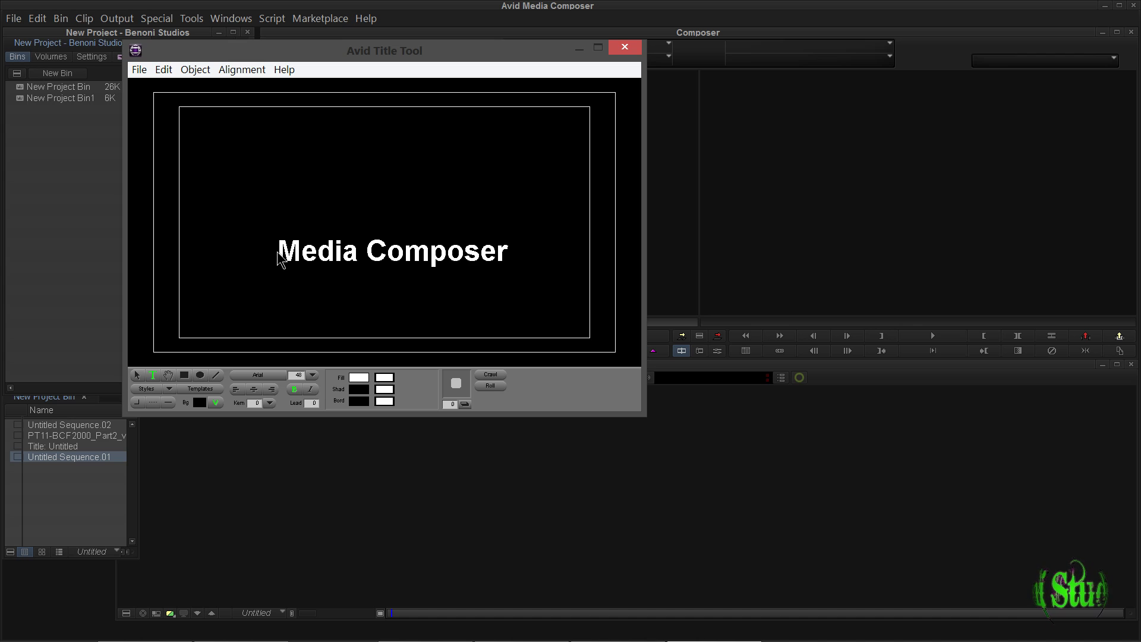
pyautogui.write(' 7')
pyautogui.click(624, 46)
pyautogui.click(327, 254)
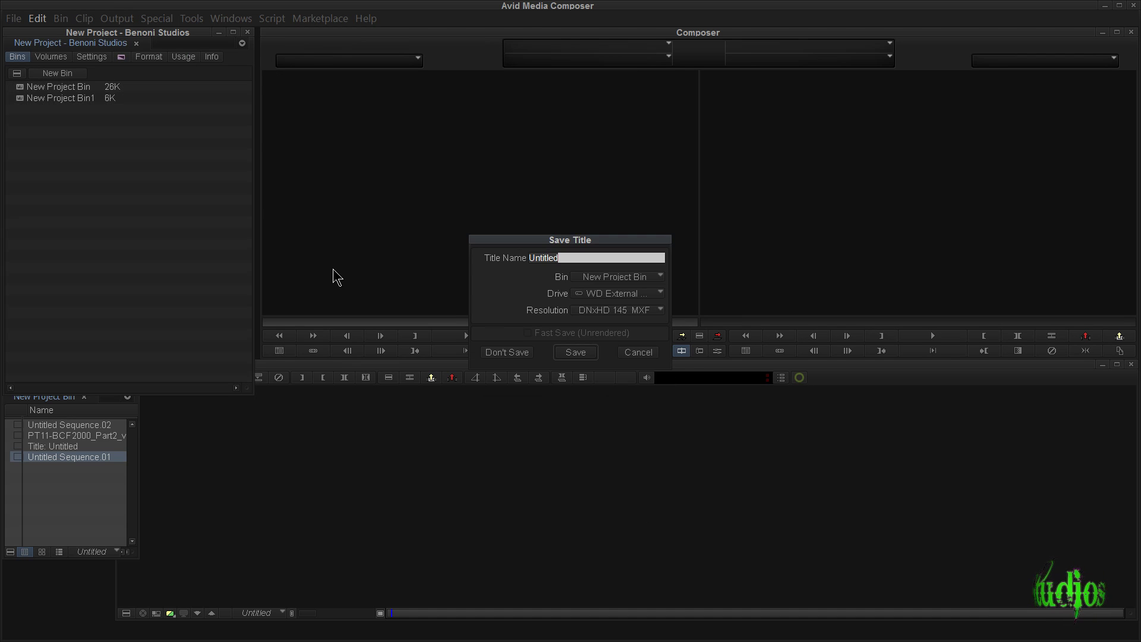
pyautogui.click(578, 350)
# Splice the title in, add leading filler, and open its Avid FX effect in Avid FX.
pyautogui.click(682, 337)
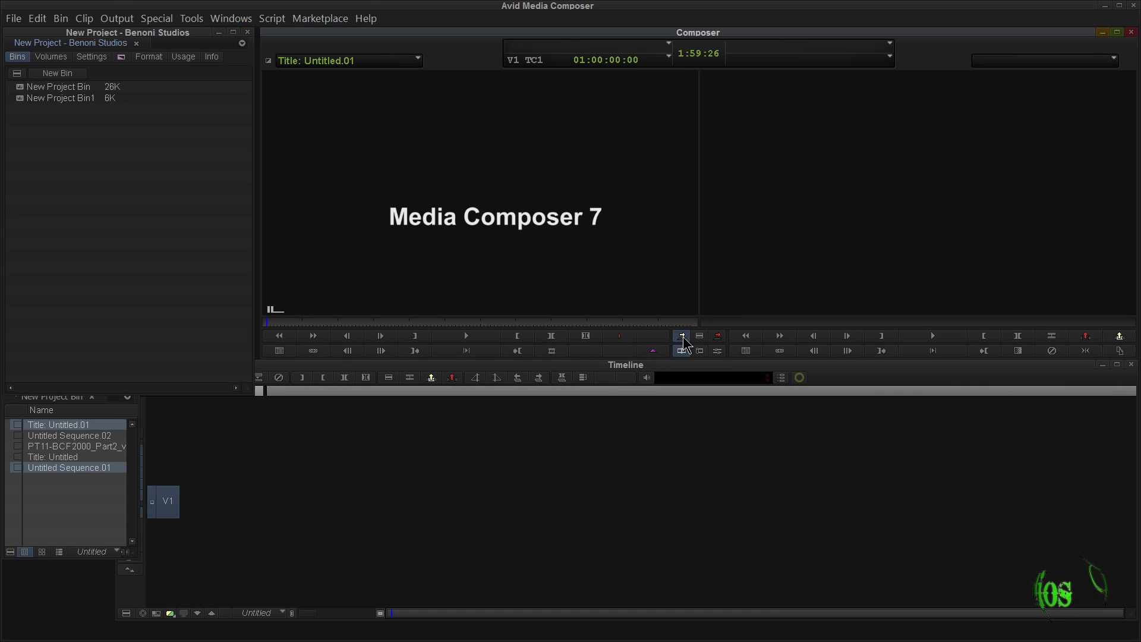
pyautogui.click(569, 392)
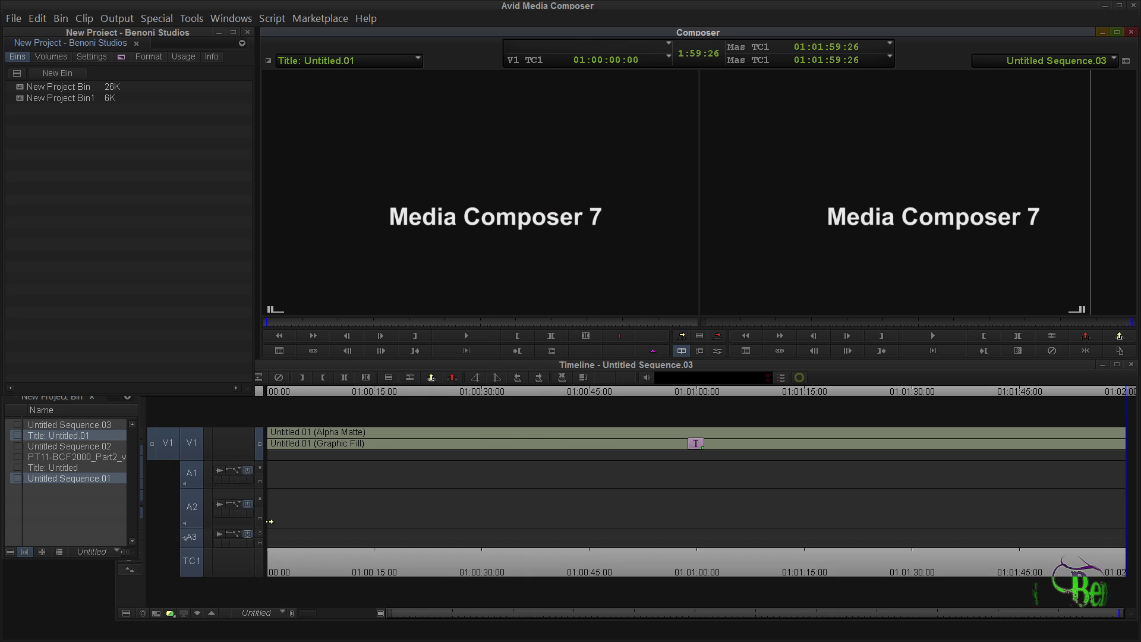
pyautogui.click(121, 57)
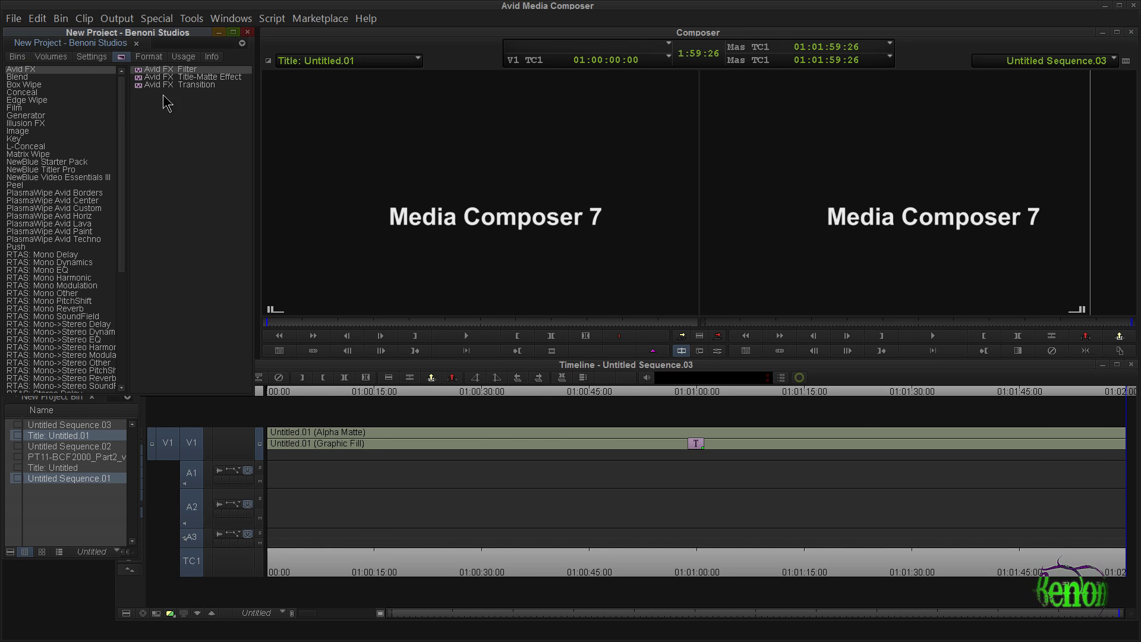
pyautogui.rightClick(314, 414)
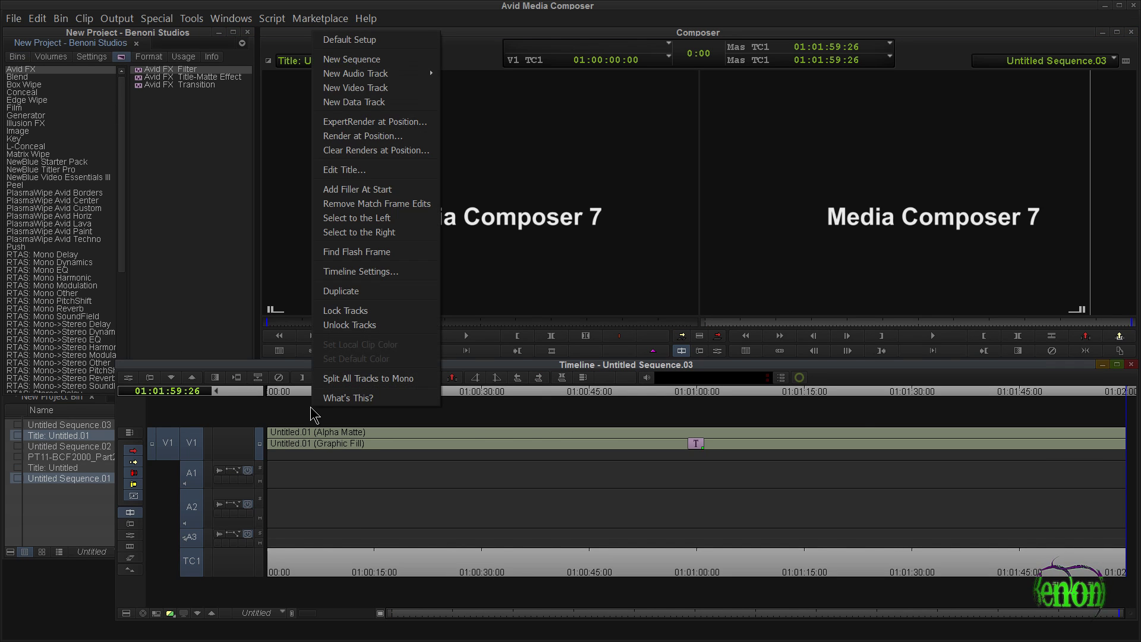
pyautogui.click(356, 189)
pyautogui.moveTo(141, 76); pyautogui.dragTo(290, 440)
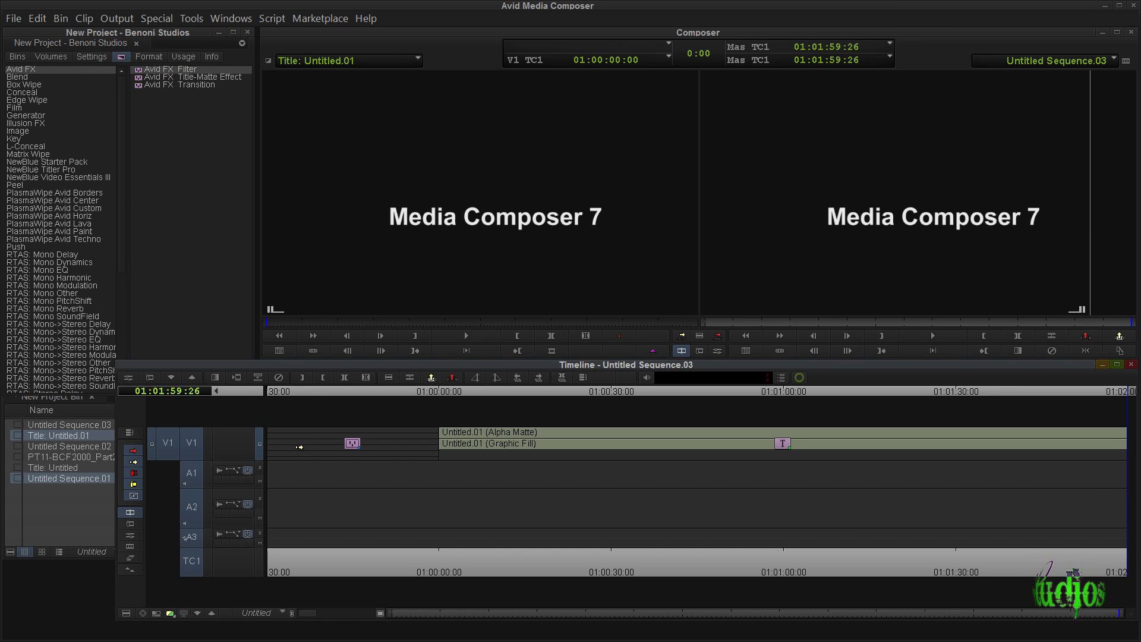
pyautogui.click(717, 351)
pyautogui.click(342, 447)
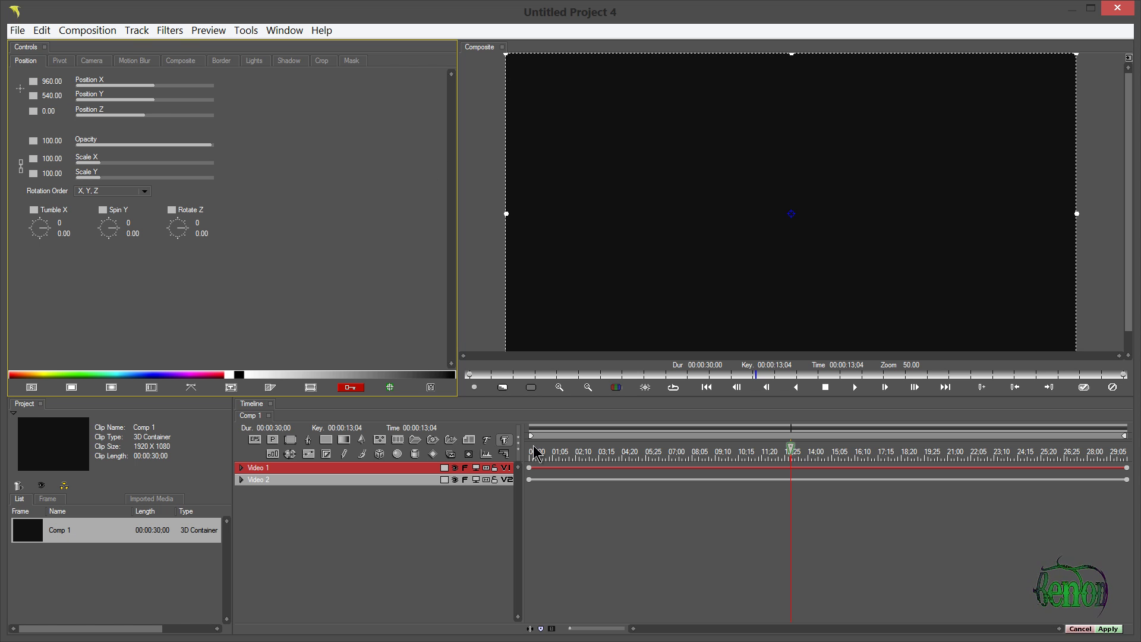
pyautogui.click(790, 451)
pyautogui.moveTo(744, 452); pyautogui.dragTo(631, 451)
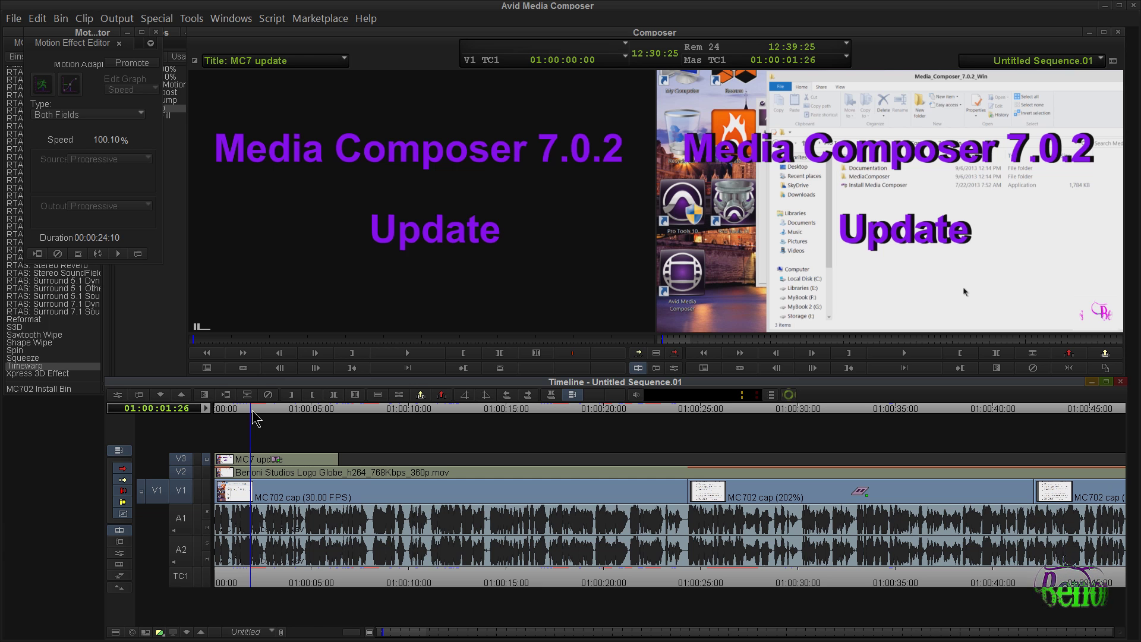
# Scrub to about 01:00:04:08 and list the Avid FX category in the Effect Palette.
pyautogui.moveTo(252, 412); pyautogui.dragTo(255, 412)
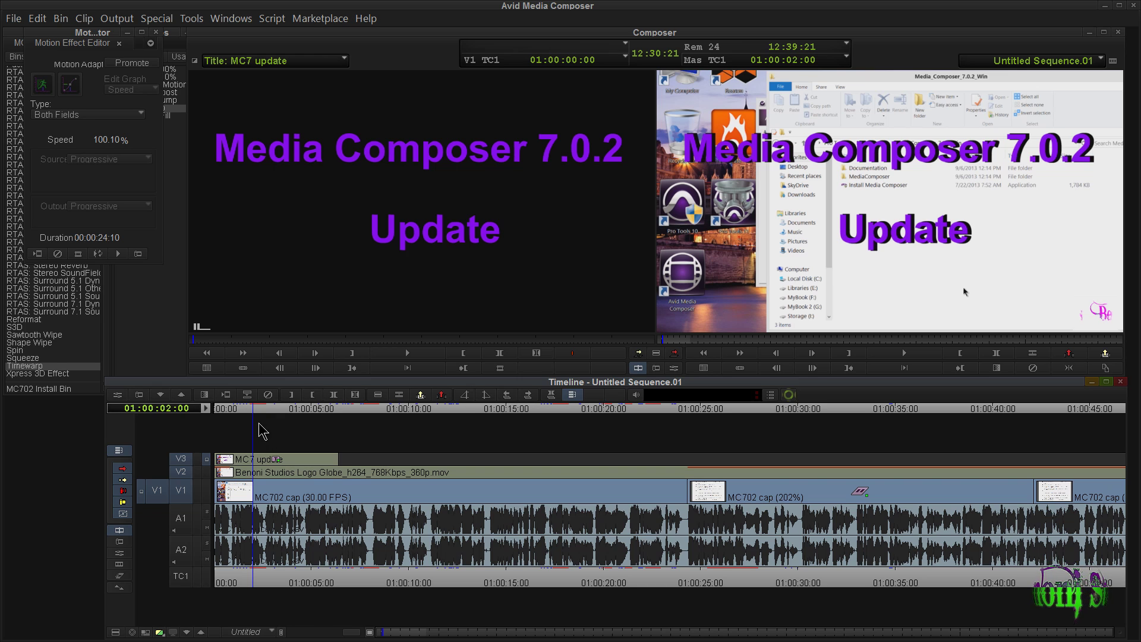
pyautogui.moveTo(253, 412); pyautogui.dragTo(453, 420)
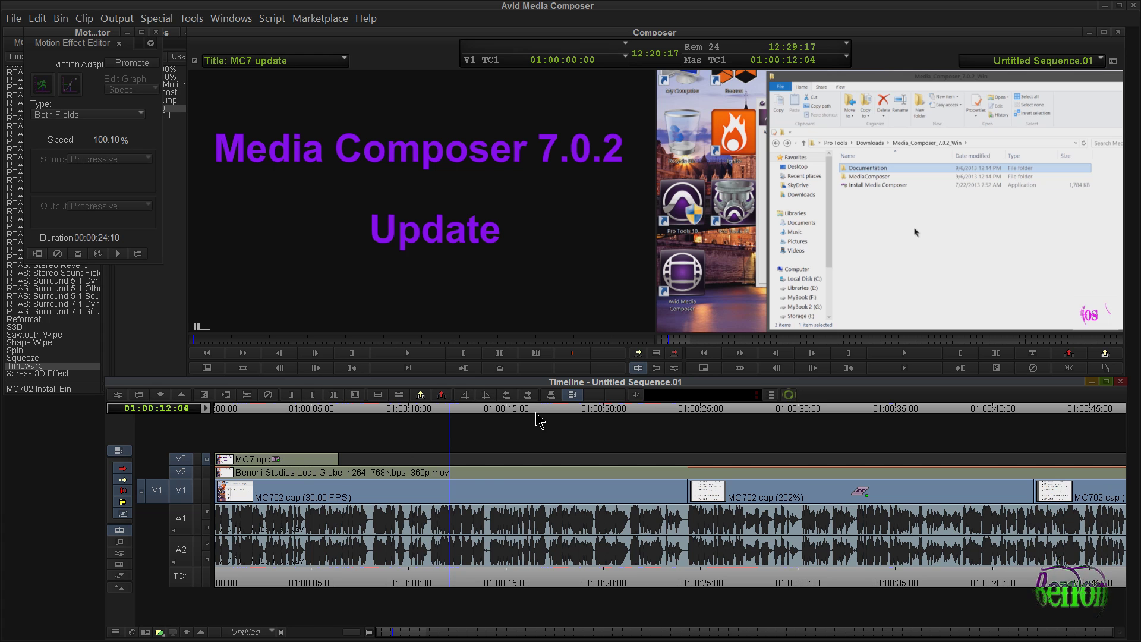
pyautogui.click(18, 43)
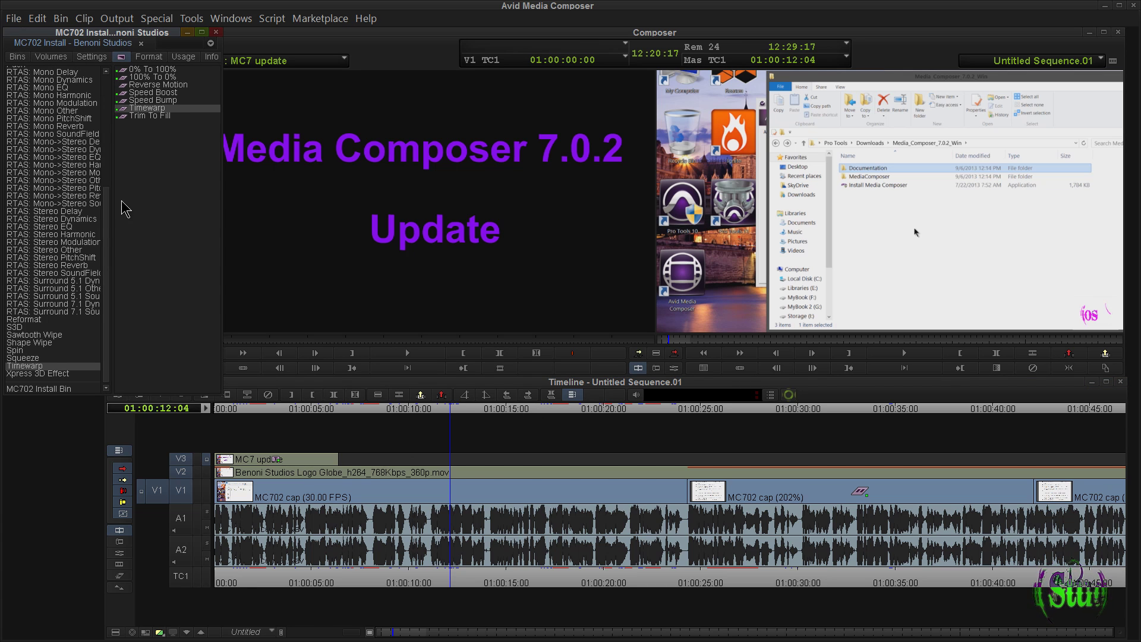
pyautogui.moveTo(110, 233); pyautogui.dragTo(108, 92)
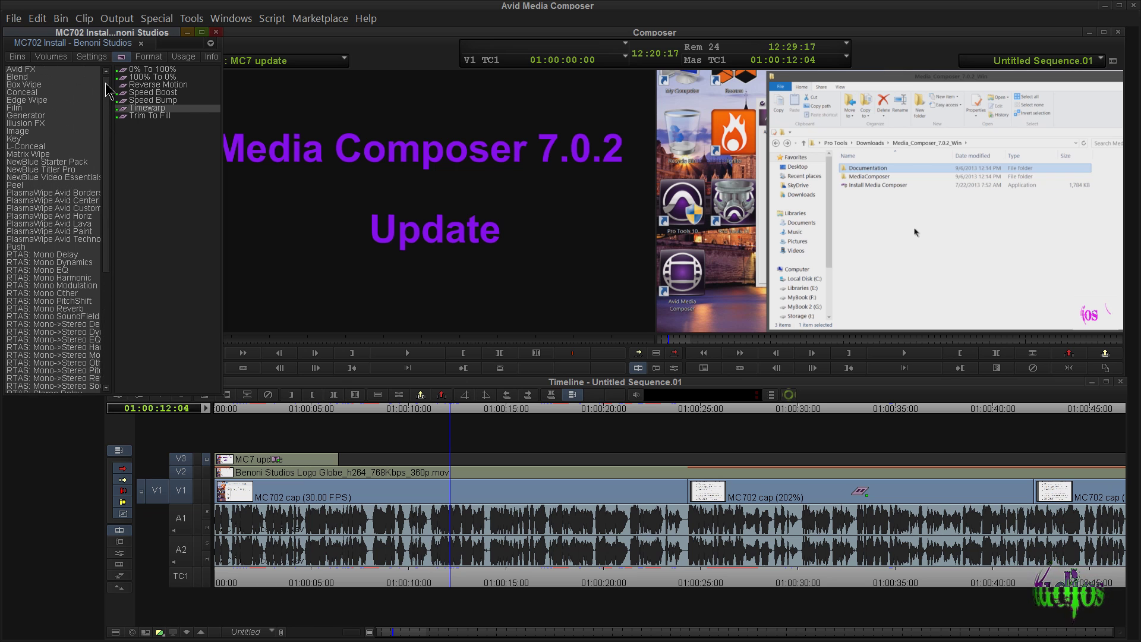
pyautogui.click(28, 69)
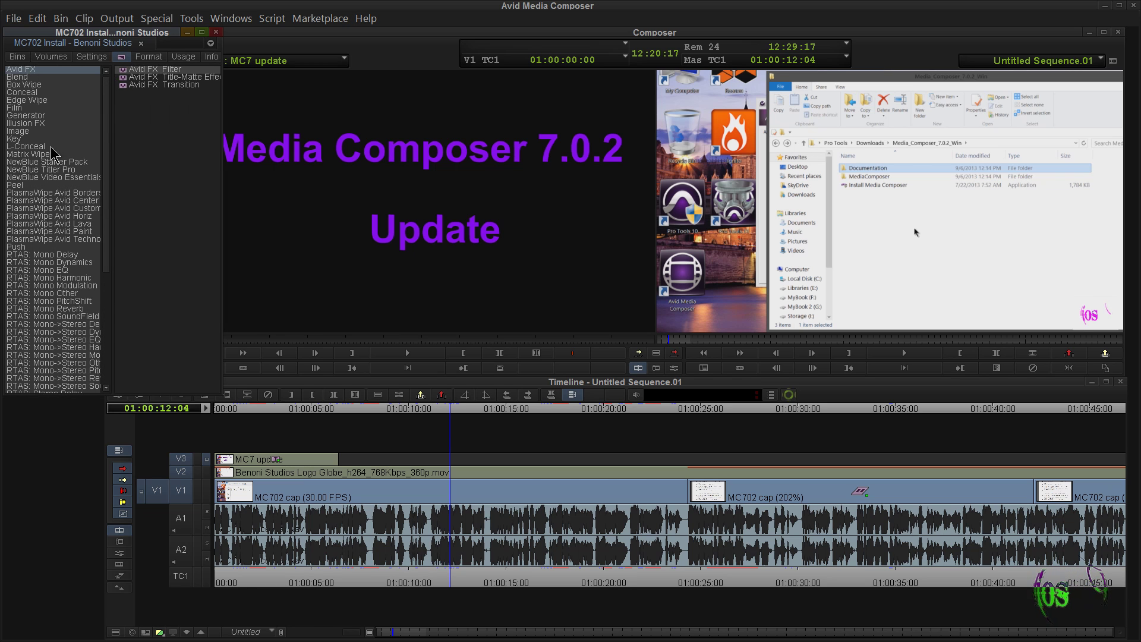